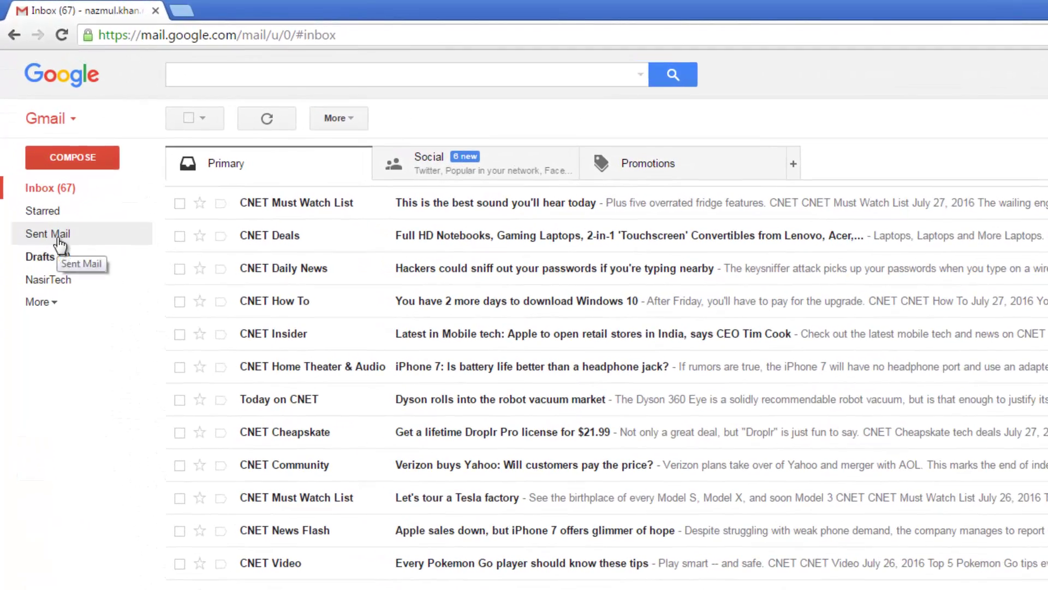
Open Sent Mail and read the 'Gmail tutorial files' message with its four attachments
left_click(59, 239)
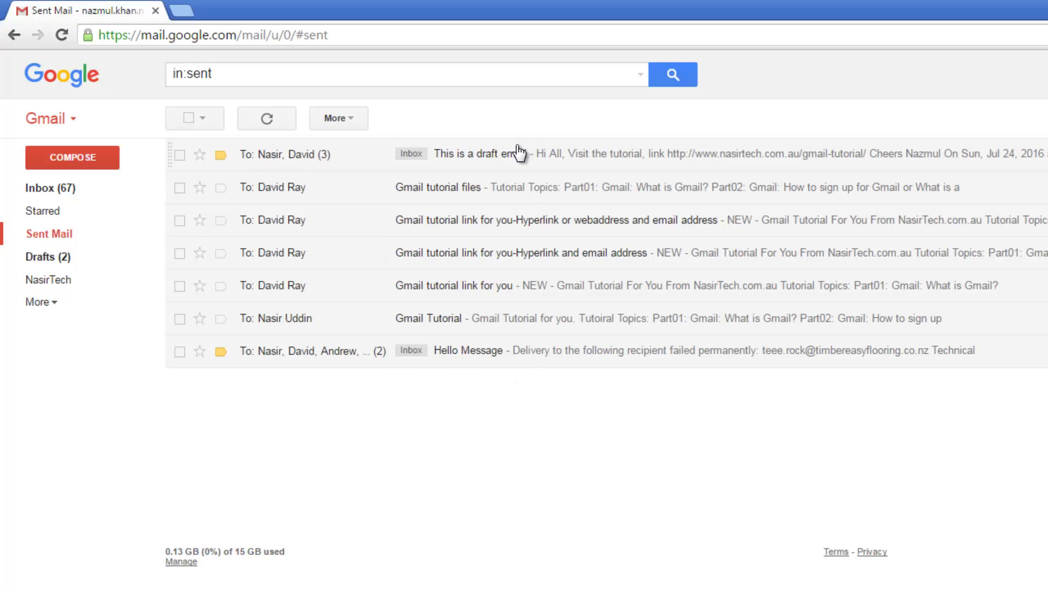
left_click(467, 186)
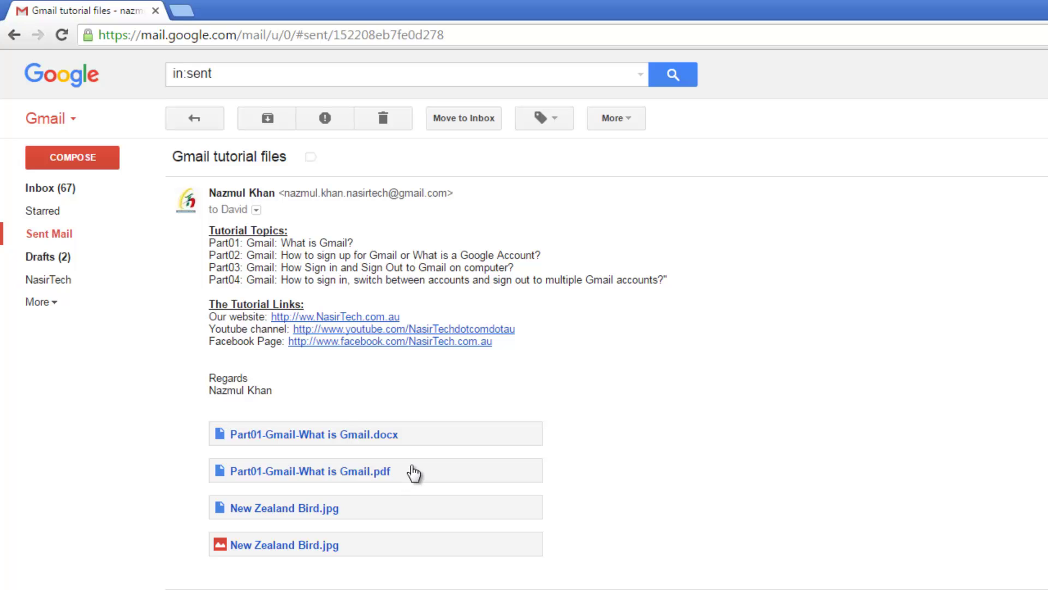
Back in Sent Mail, select 'This is a draft email' and apply the NasirTech label
left_click(60, 234)
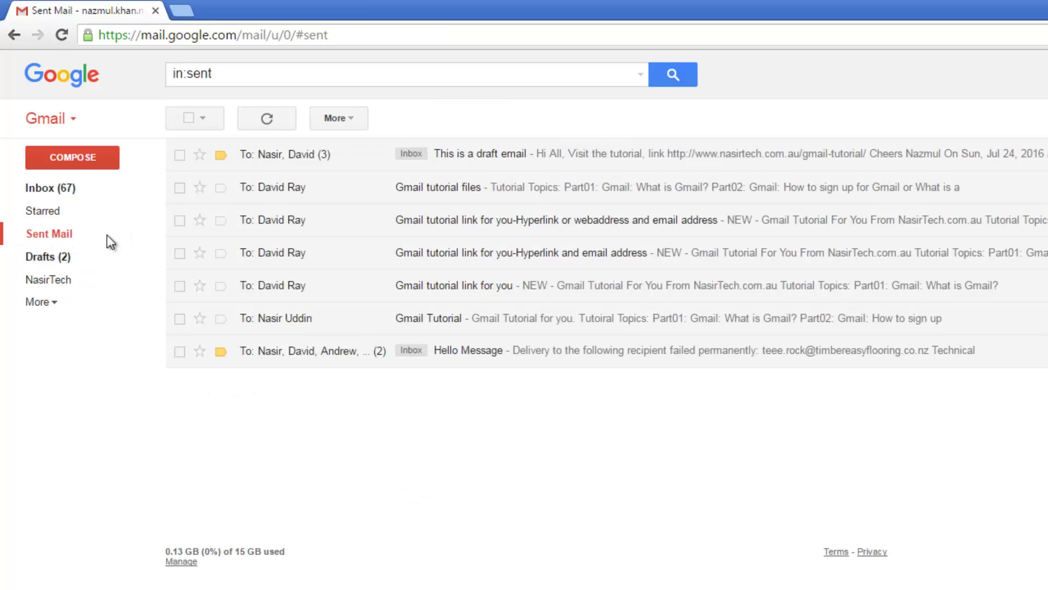
left_click(179, 155)
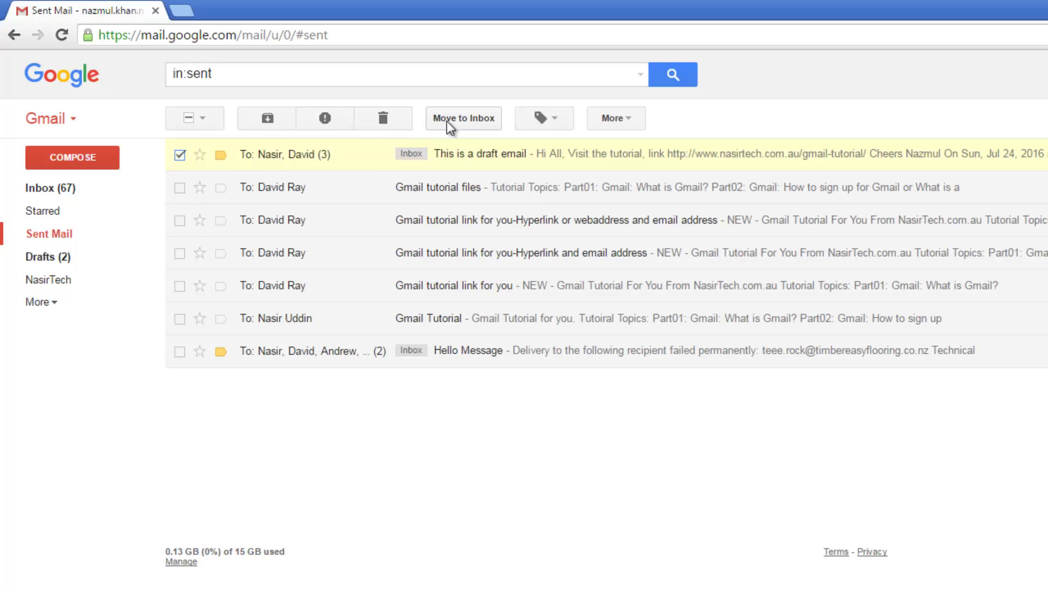
left_click(561, 120)
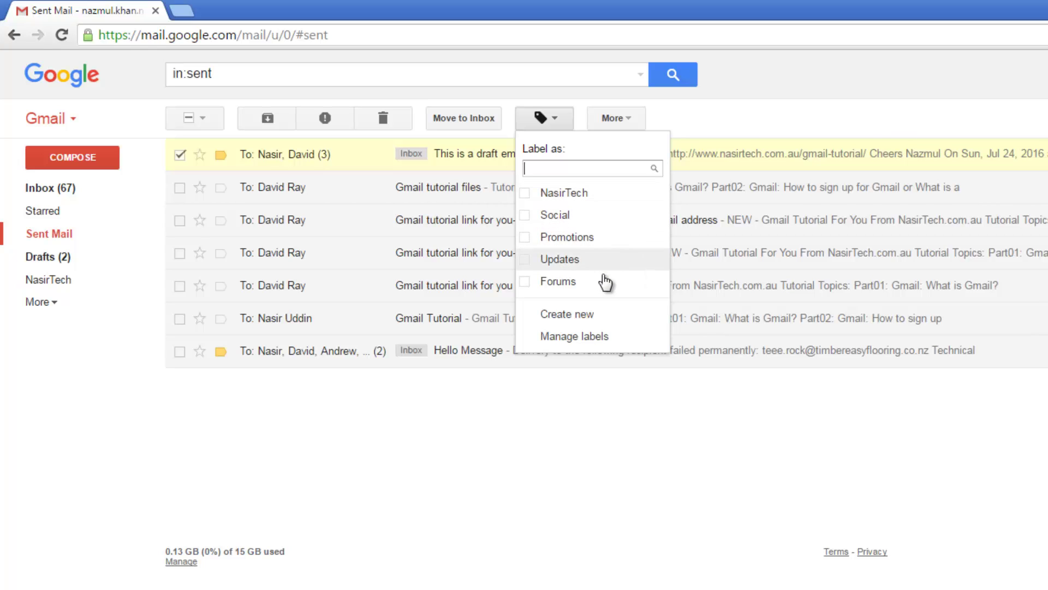
left_click(594, 196)
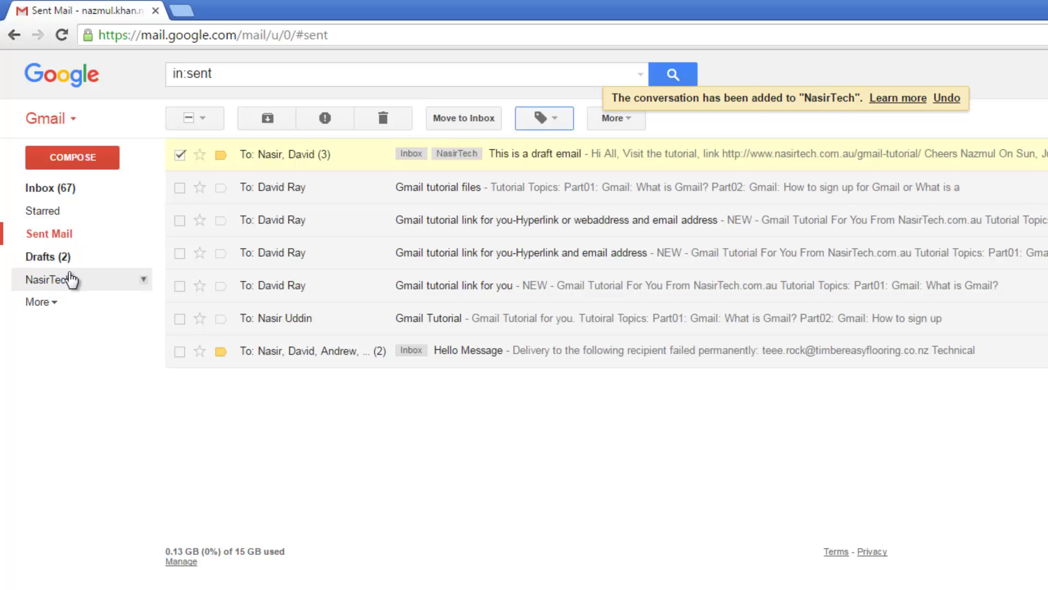
In the NasirTech label view, remove NasirTech from 'This is a draft email', then return to Sent Mail
left_click(59, 281)
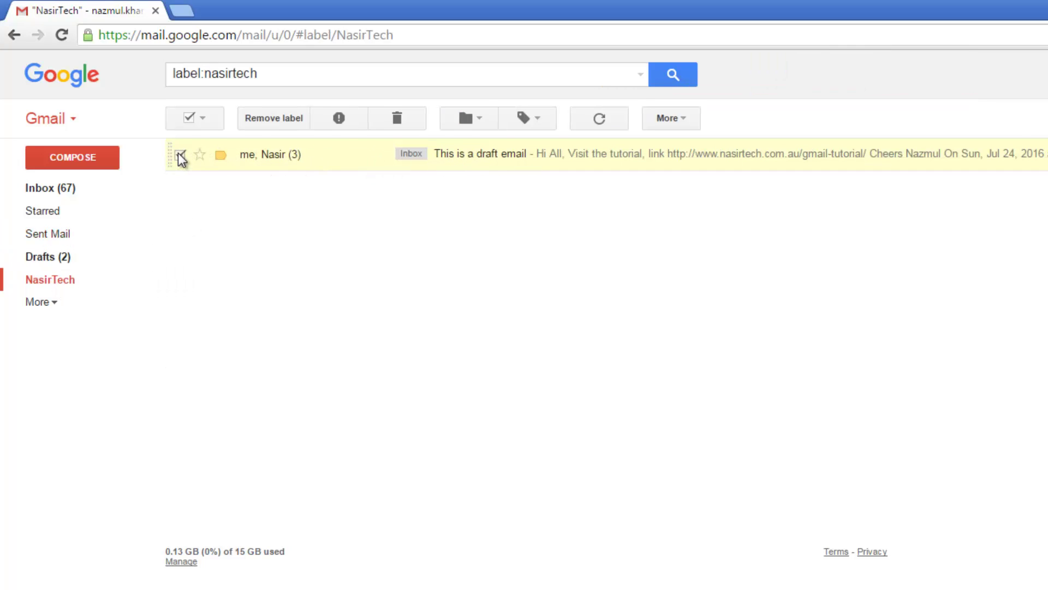
left_click(539, 122)
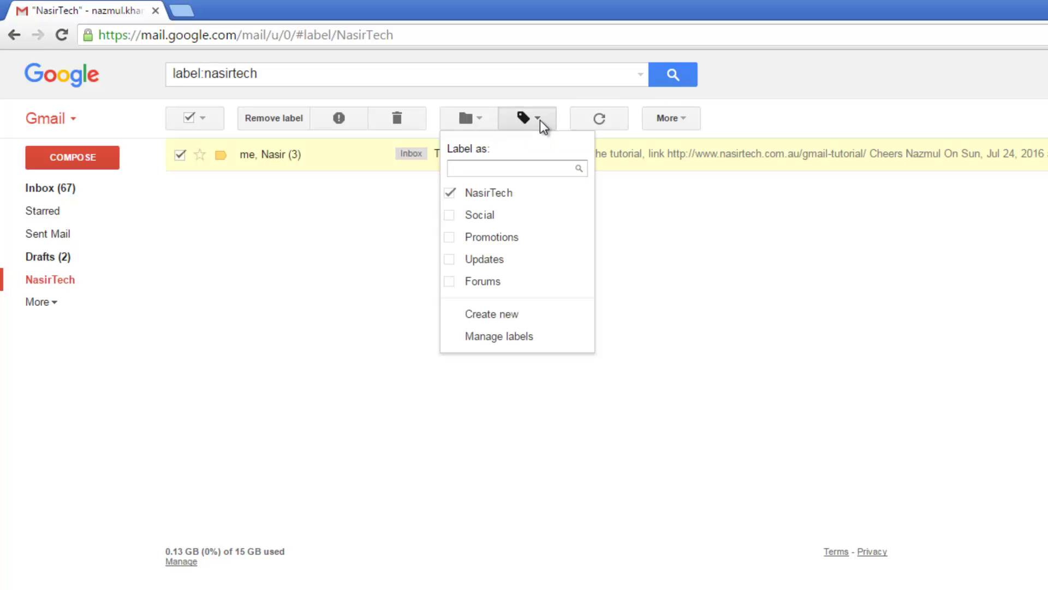
left_click(459, 198)
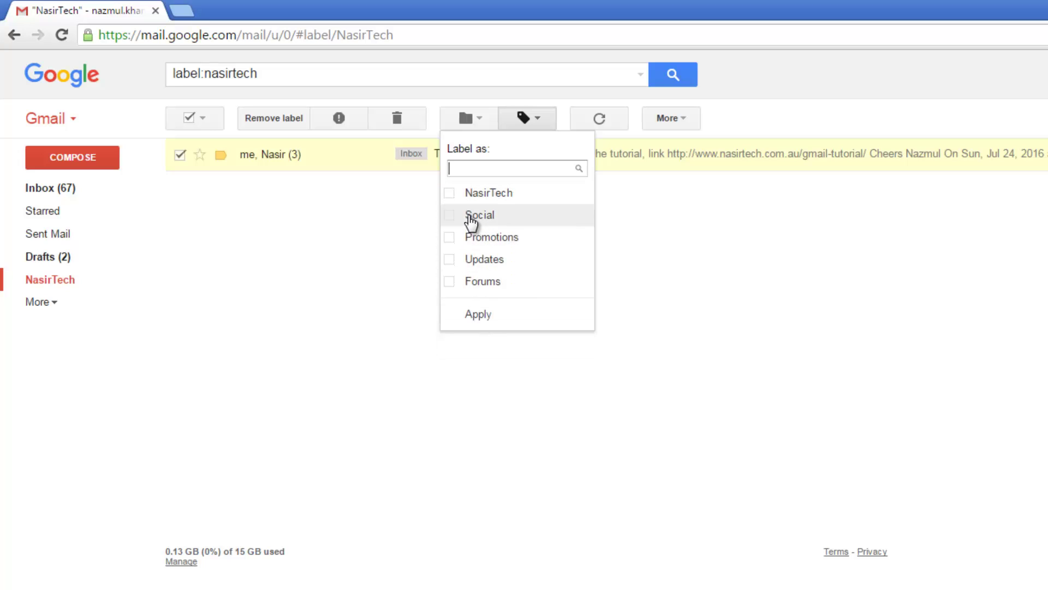
left_click(483, 316)
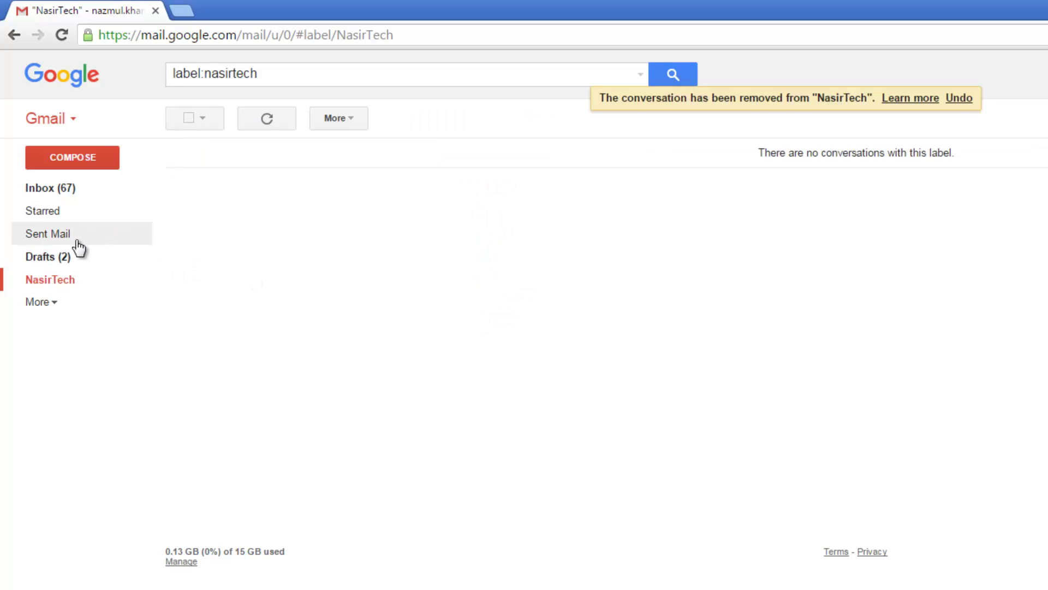
left_click(60, 236)
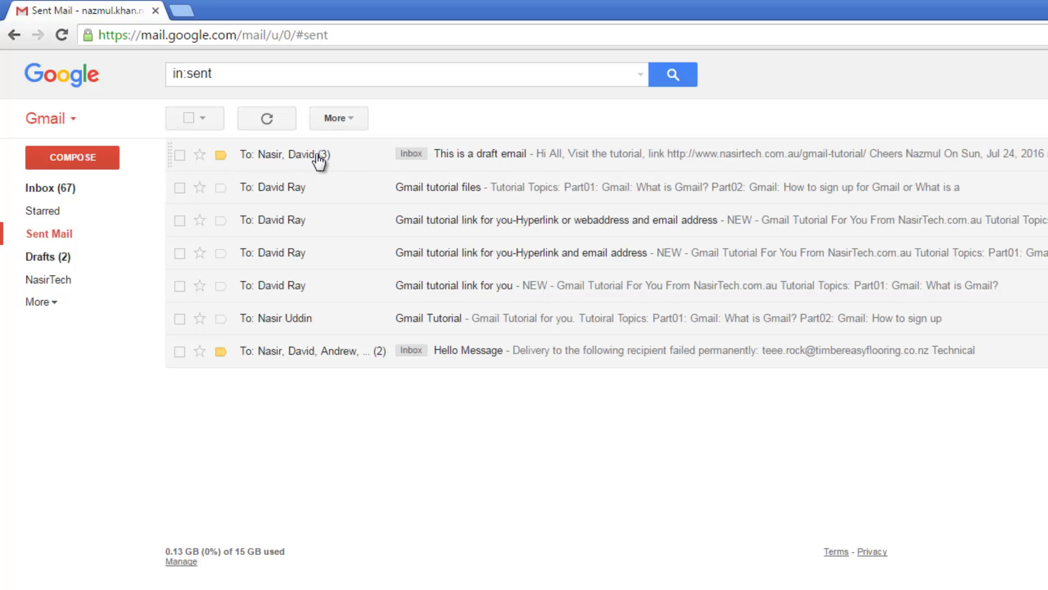
Delete the sent 'Gmail Tutorial' conversation, confirming the move to Trash
left_click(179, 319)
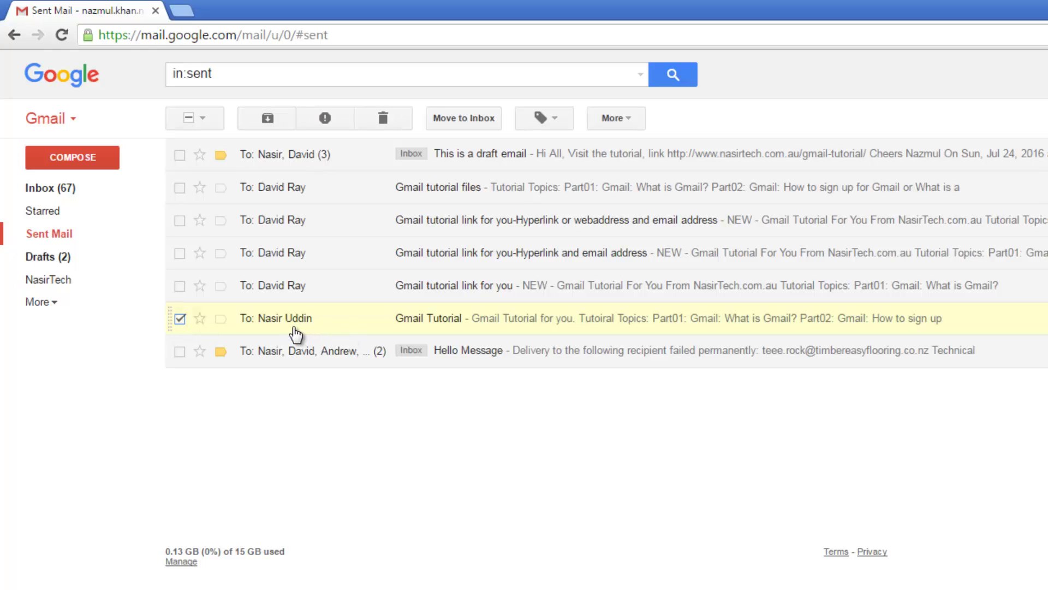
left_click(388, 119)
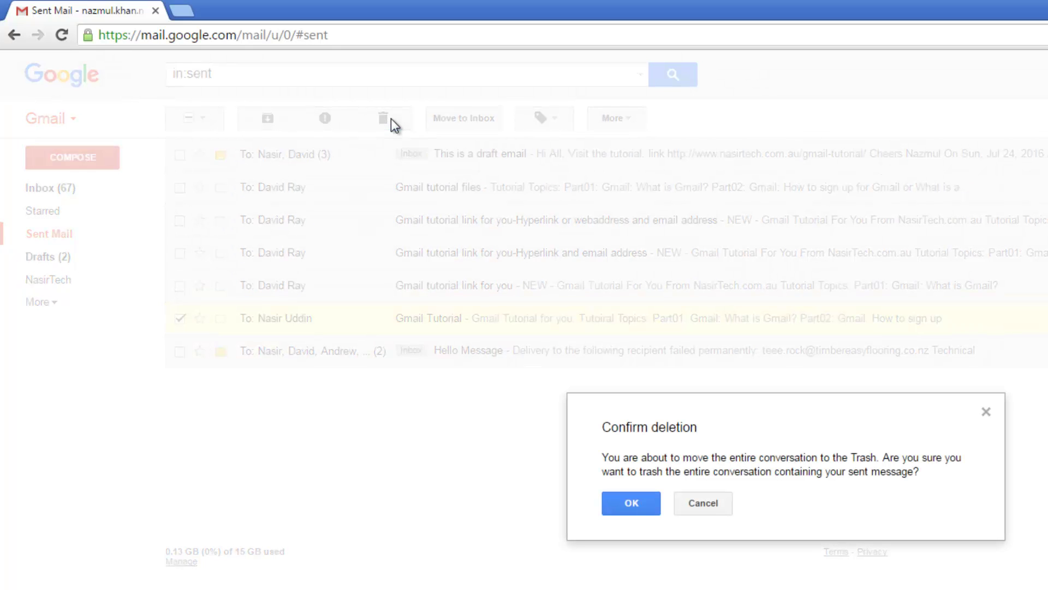
left_click(629, 503)
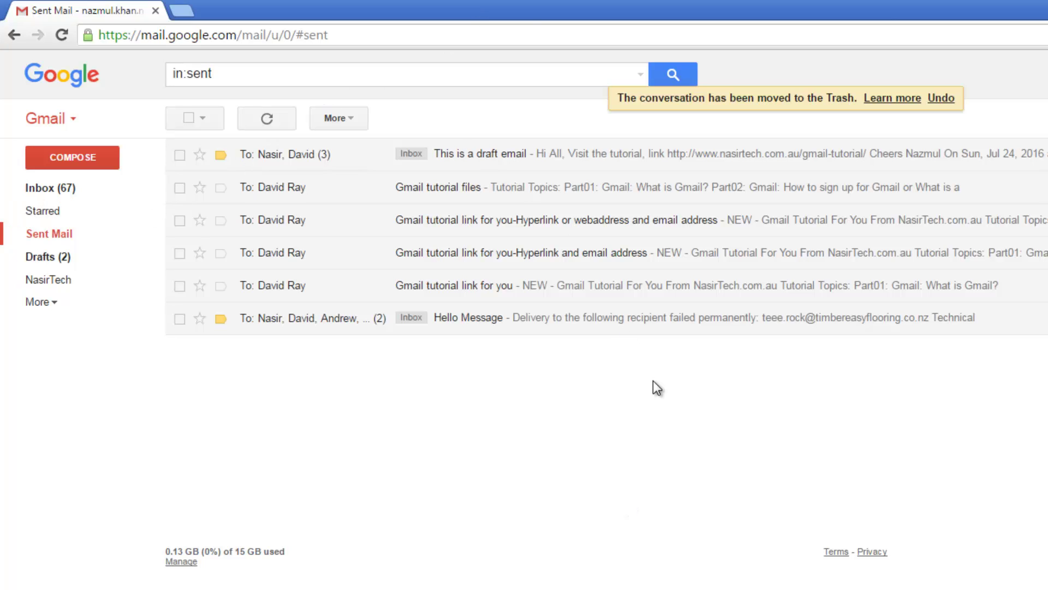
Open Trash from the expanded folder list and delete the 'Gmail Tutorial files' conversation forever
left_click(55, 304)
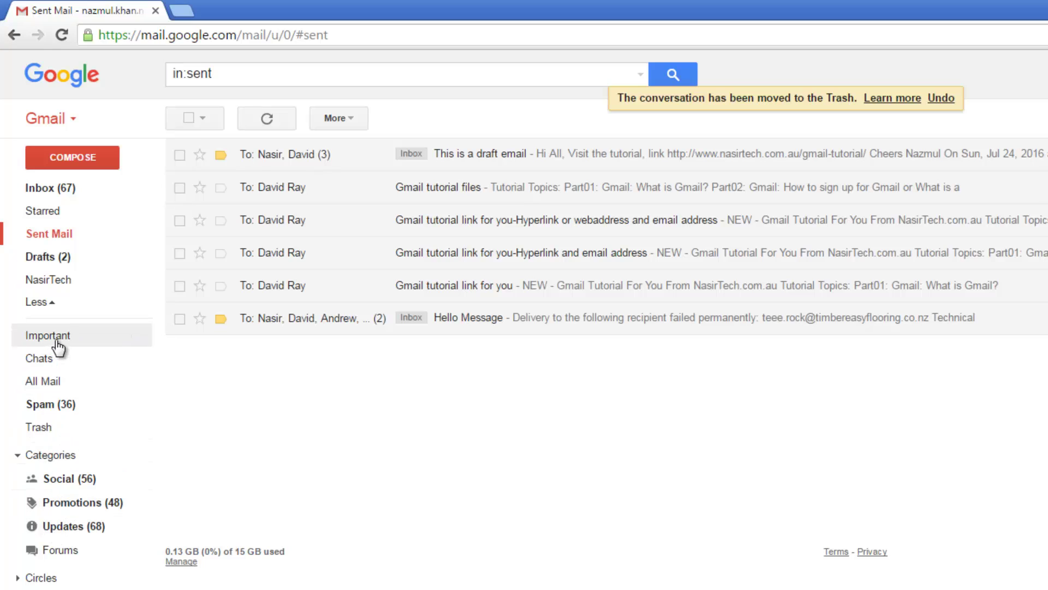
left_click(48, 430)
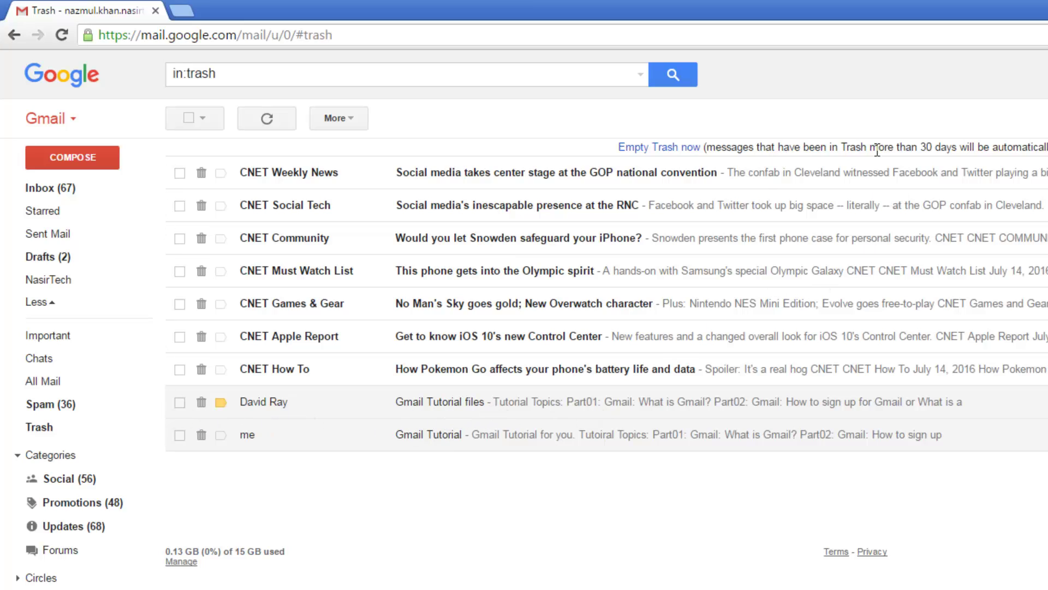
left_click_drag(922, 148, 979, 148)
left_click(180, 403)
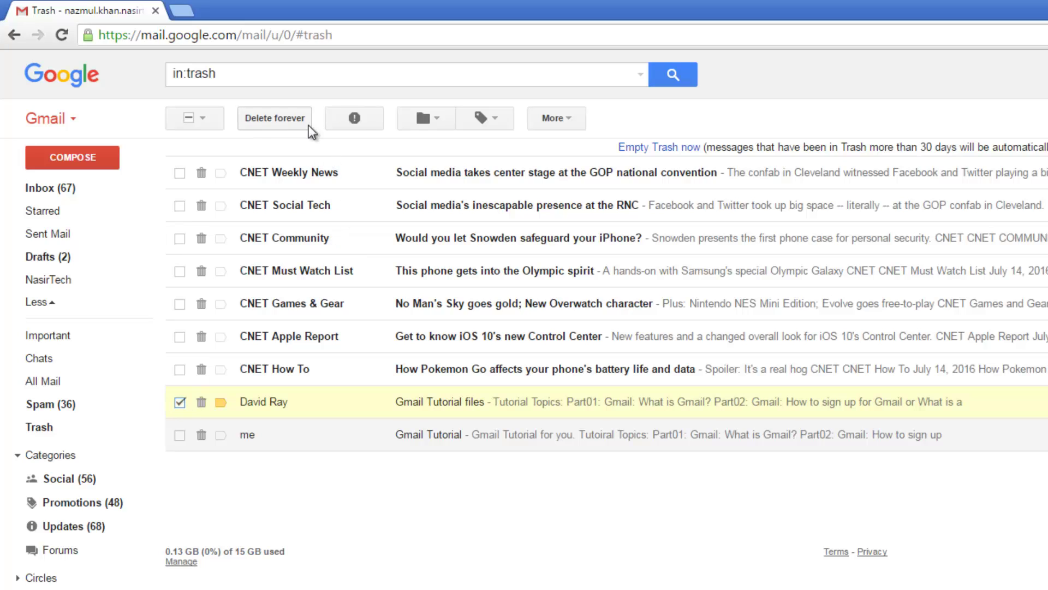
left_click(287, 119)
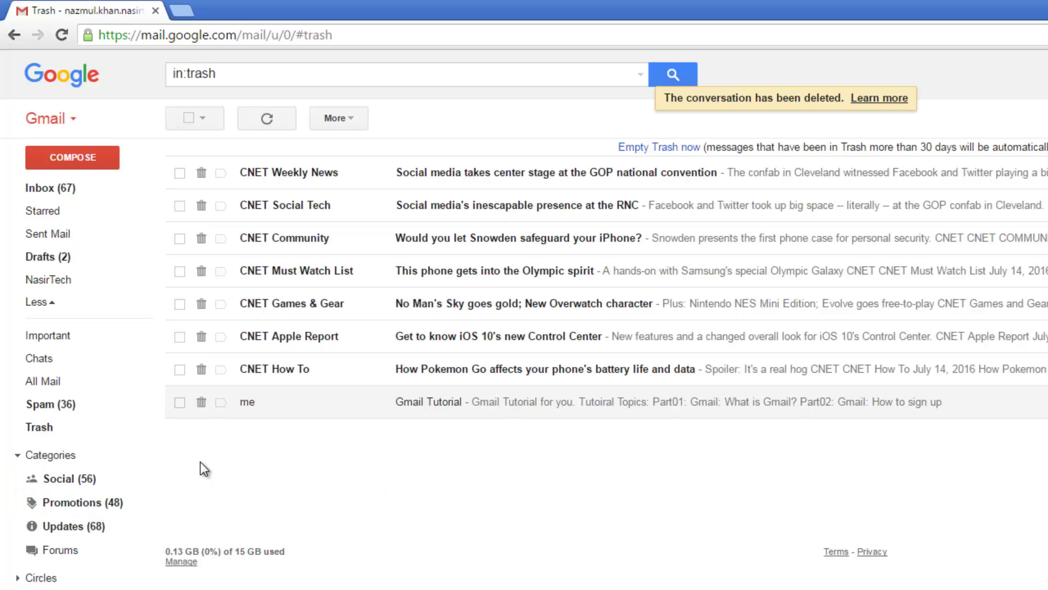
Move the 'Gmail Tutorial' conversation out of Trash into NasirTech
left_click(179, 403)
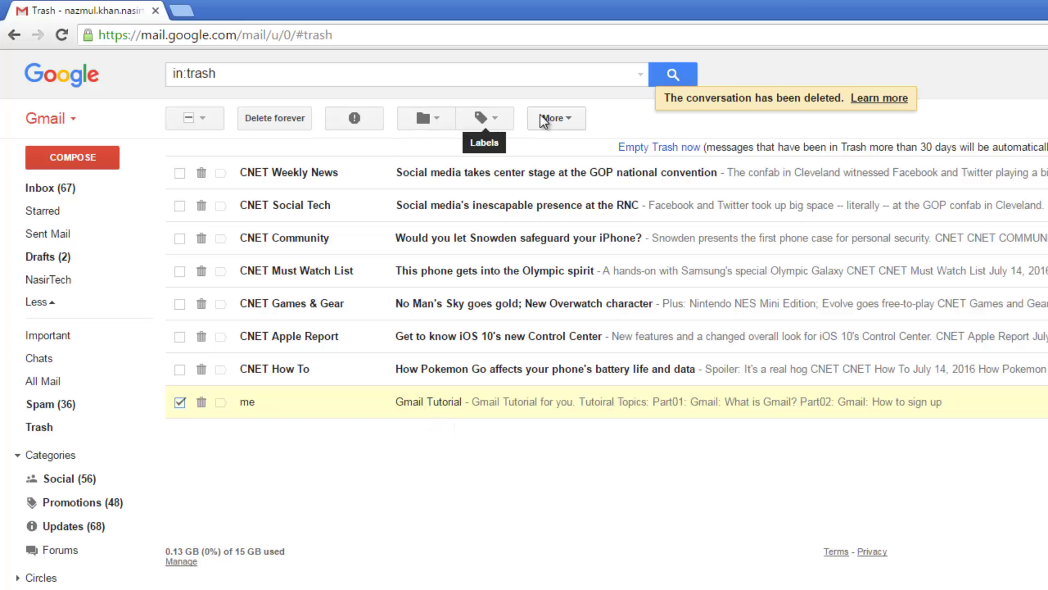
left_click(444, 118)
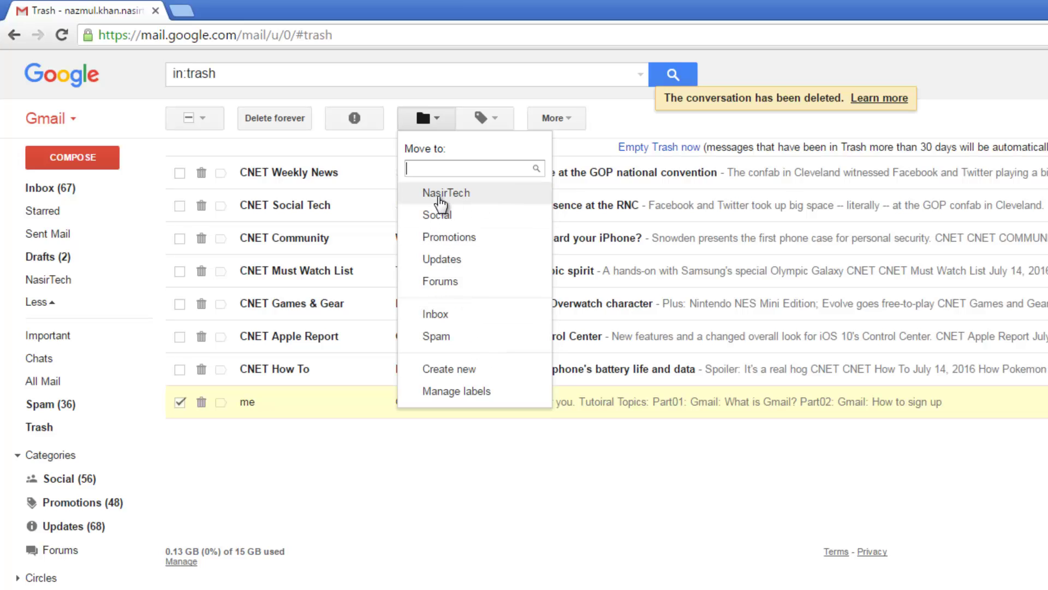
left_click(457, 195)
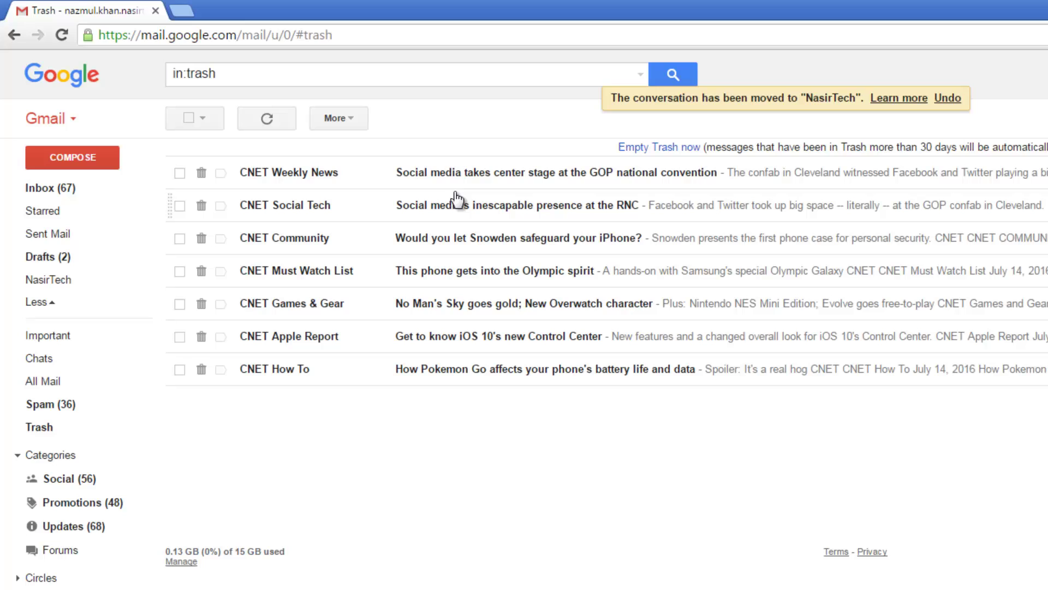
From the NasirTech label, delete 'Gmail Tutorial' again and reopen the Trash folder
left_click(58, 282)
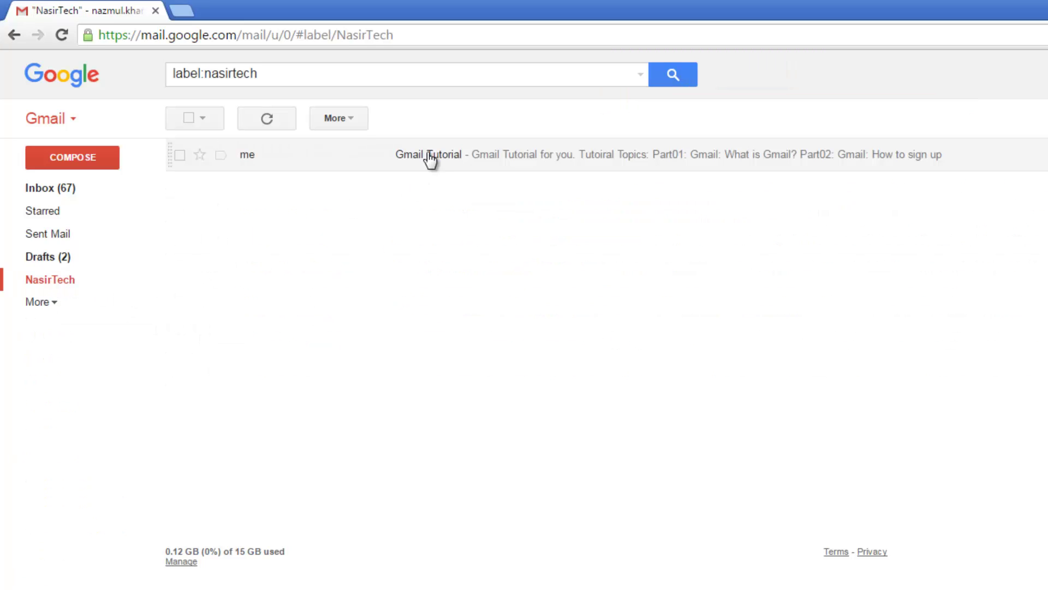
left_click(180, 156)
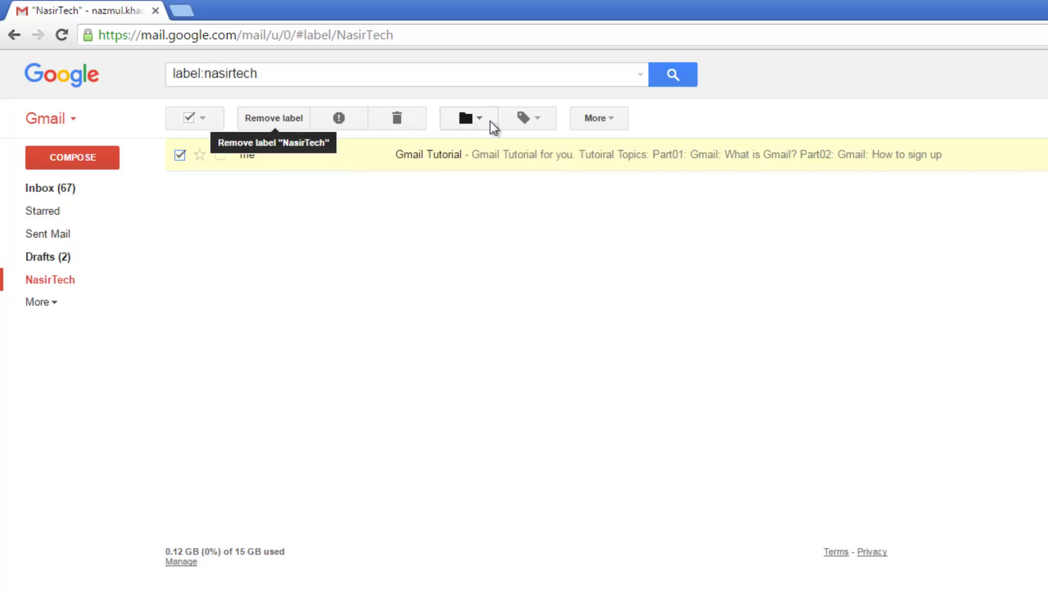
left_click(407, 116)
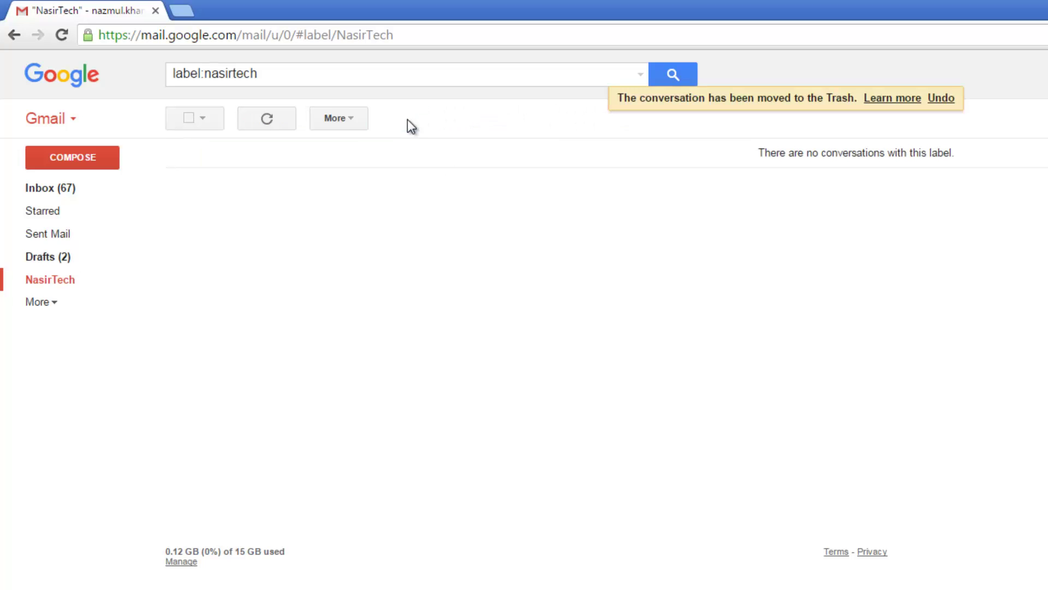
left_click(53, 303)
left_click(45, 429)
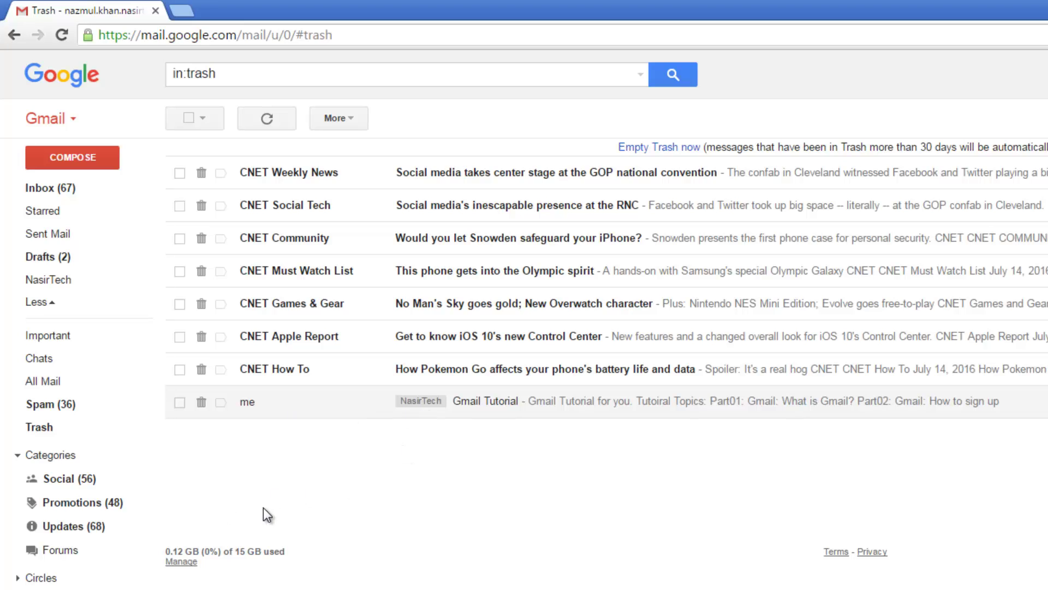
Open the Spam folder's 36 messages and highlight the 30-day automatic deletion notice
left_click(63, 412)
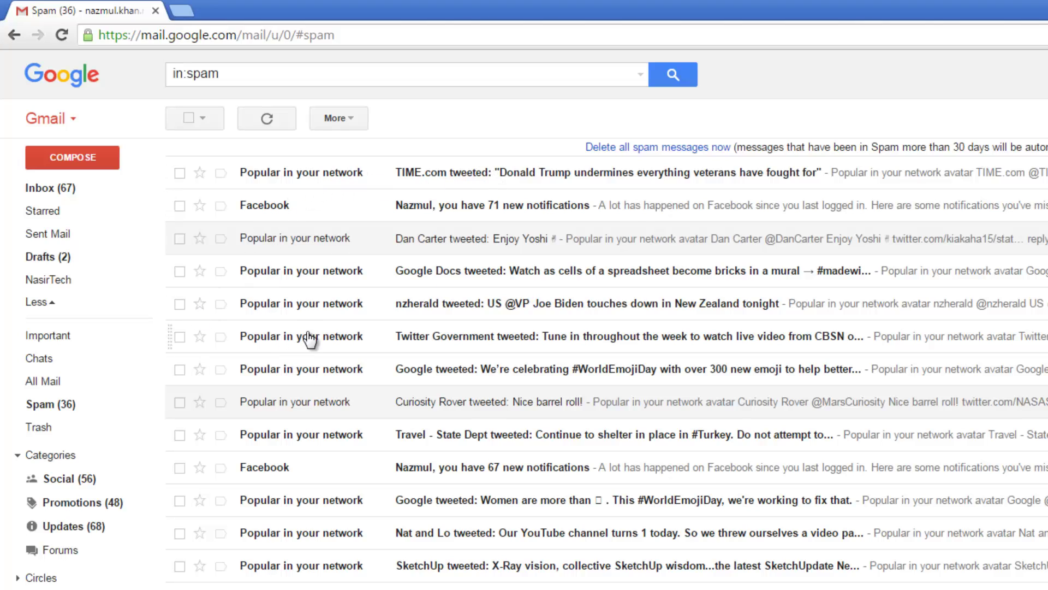
left_click_drag(749, 142, 965, 143)
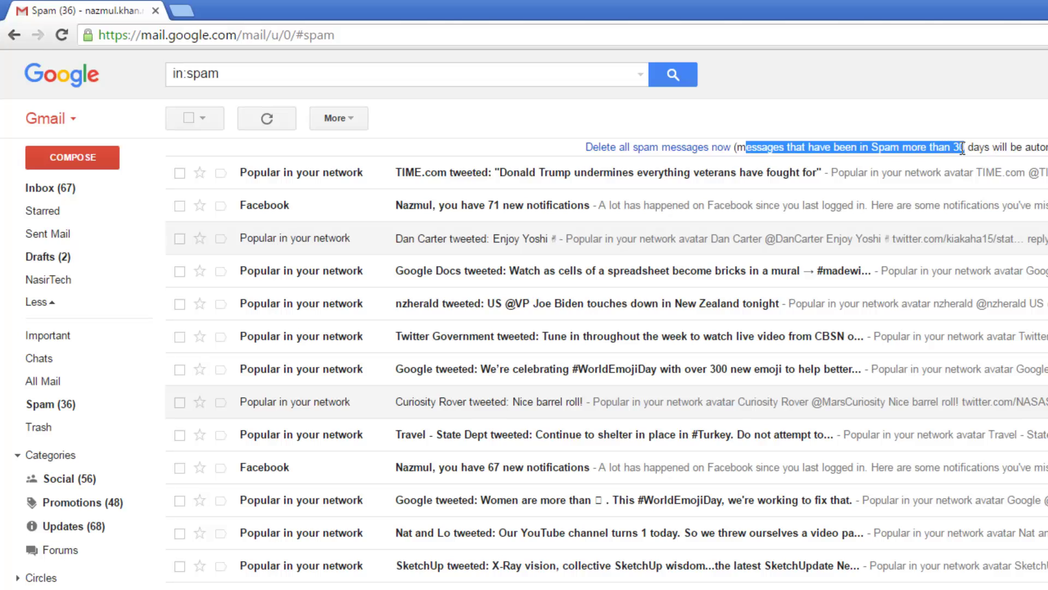
left_click(957, 148)
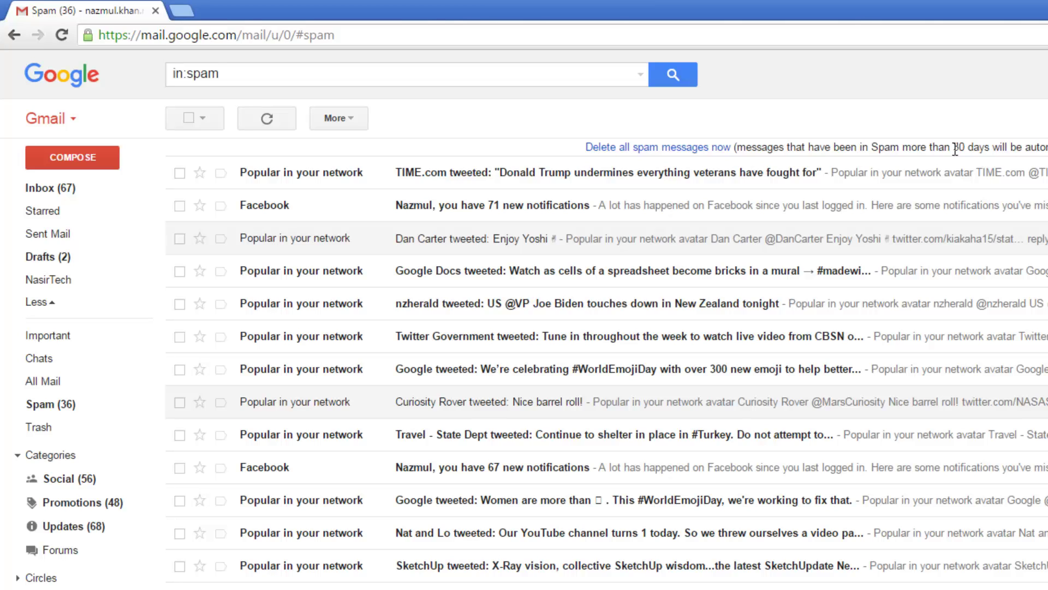
Select the Facebook spam message and view labels, then switch to Inbox and select the Windows 10 reminder
left_click(179, 468)
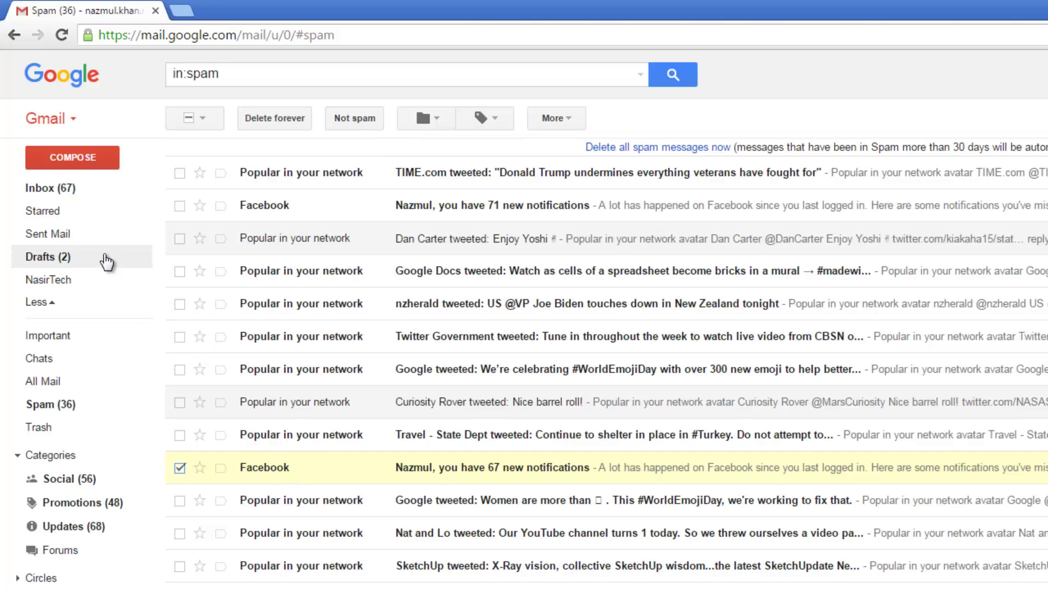
left_click(501, 122)
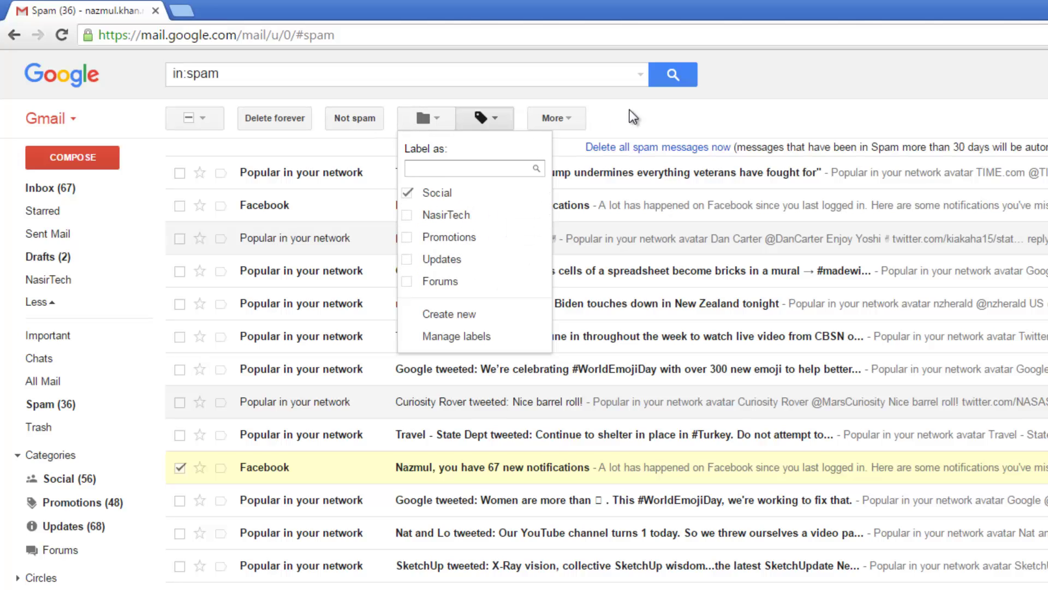
left_click(48, 190)
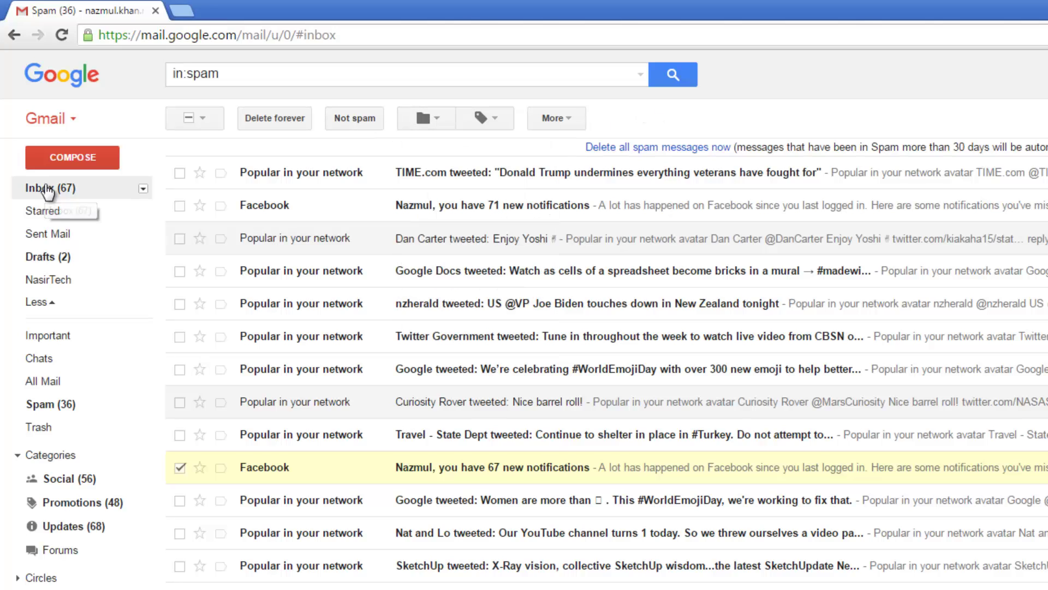
left_click(48, 190)
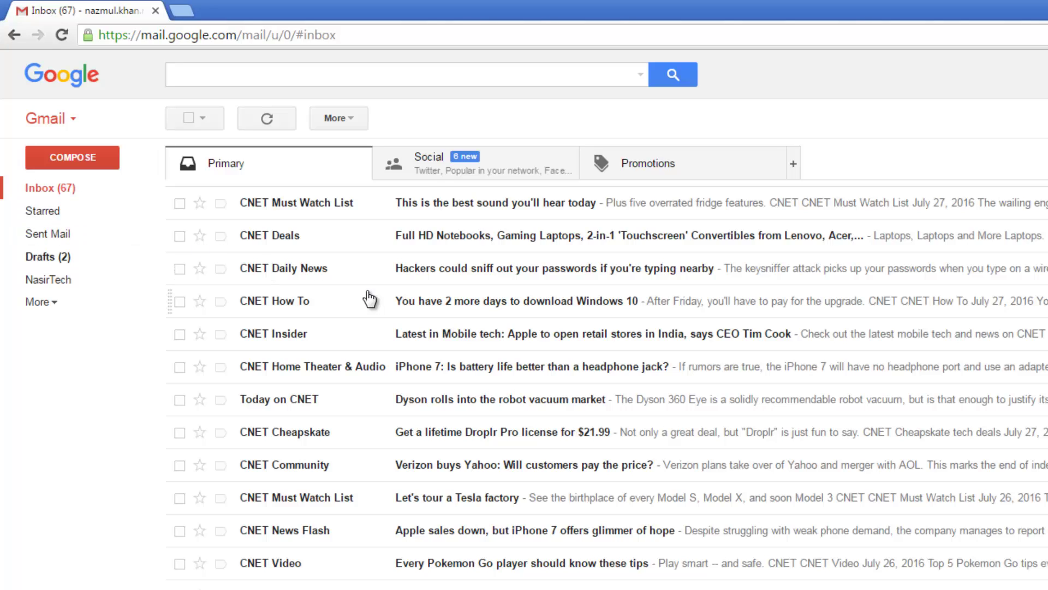
left_click(180, 303)
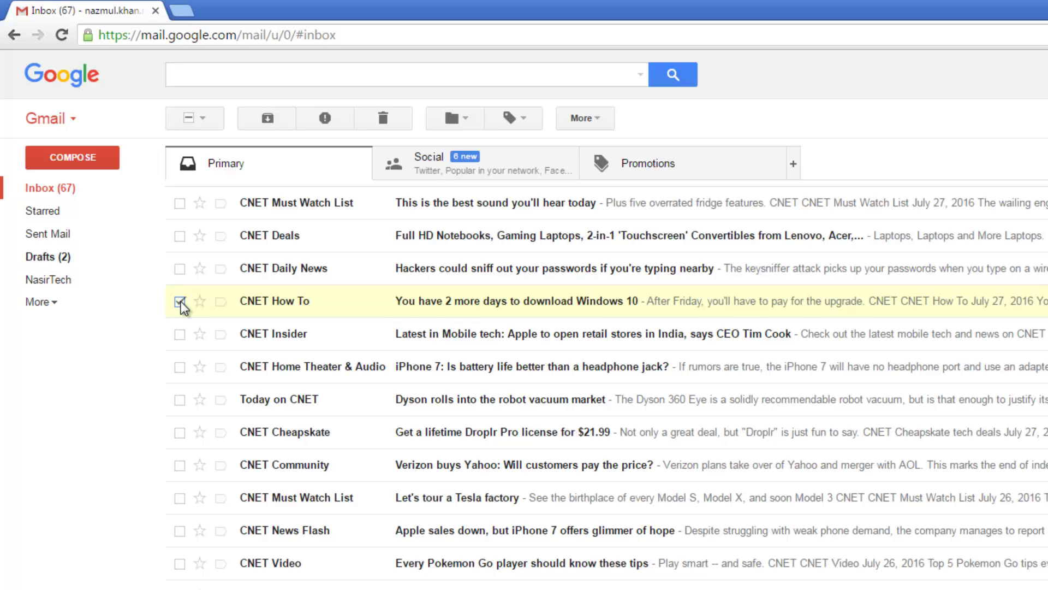